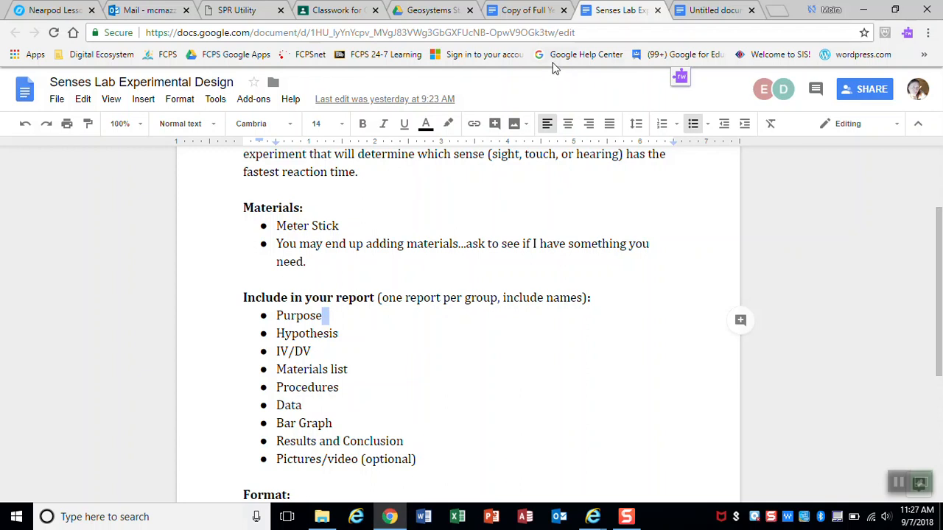
# Step: Return to the untitled document headed 'Senses Lab Report'
pyautogui.click(718, 9)
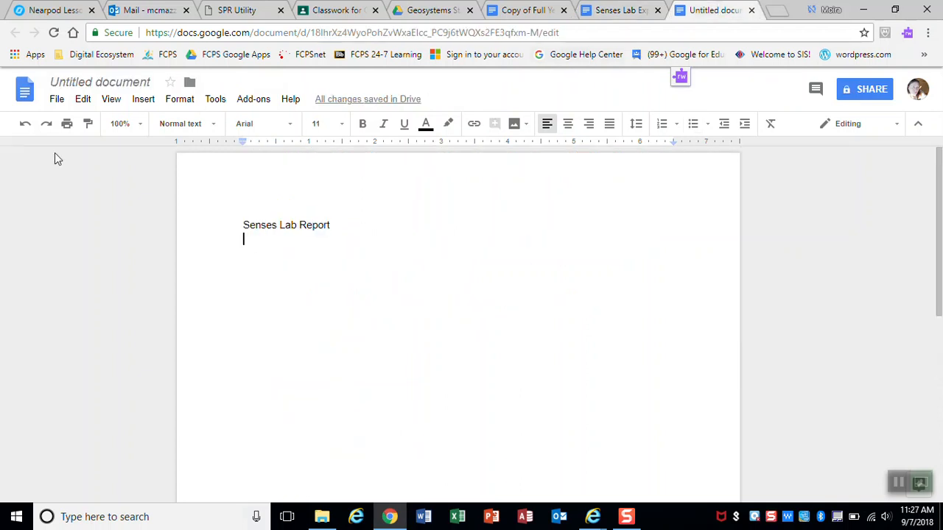
# Step: Create a new blank spreadsheet from the File > New menu
pyautogui.click(57, 101)
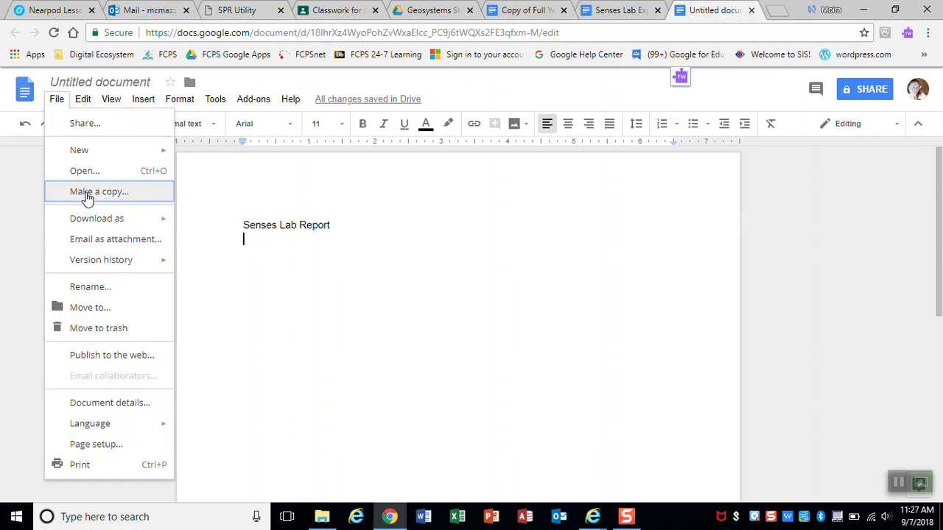
pyautogui.moveTo(87, 154)
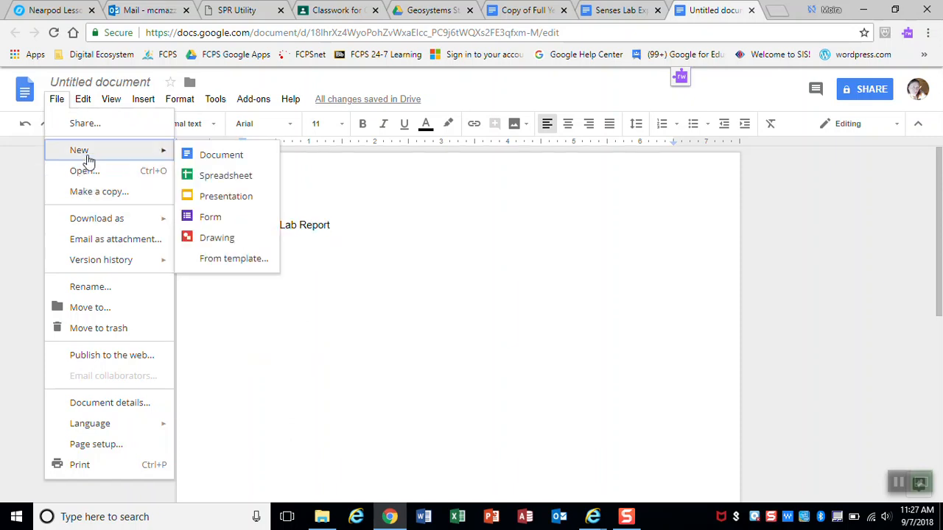
pyautogui.click(221, 178)
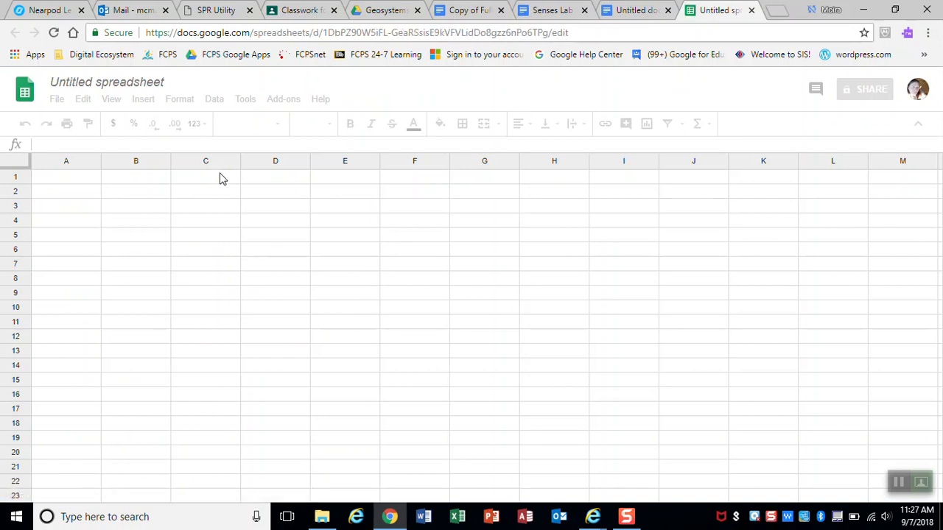
# Step: Rename the spreadsheet to 'Senses Lab Data'
pyautogui.click(151, 82)
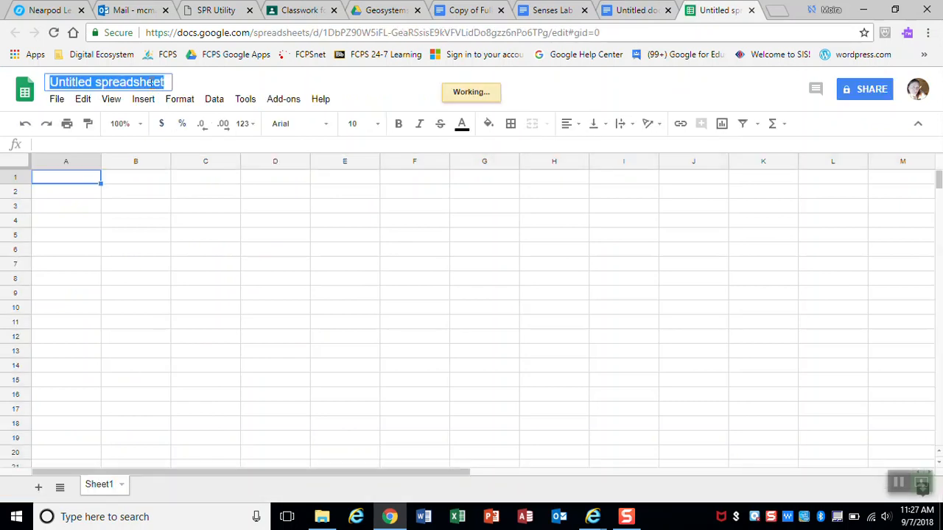
pyautogui.write('Senses ')
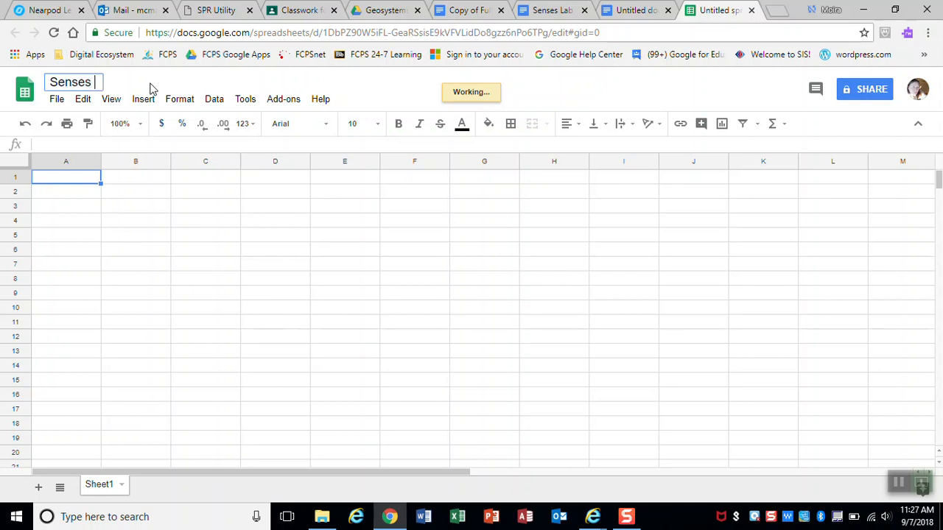
pyautogui.write('Lab Data')
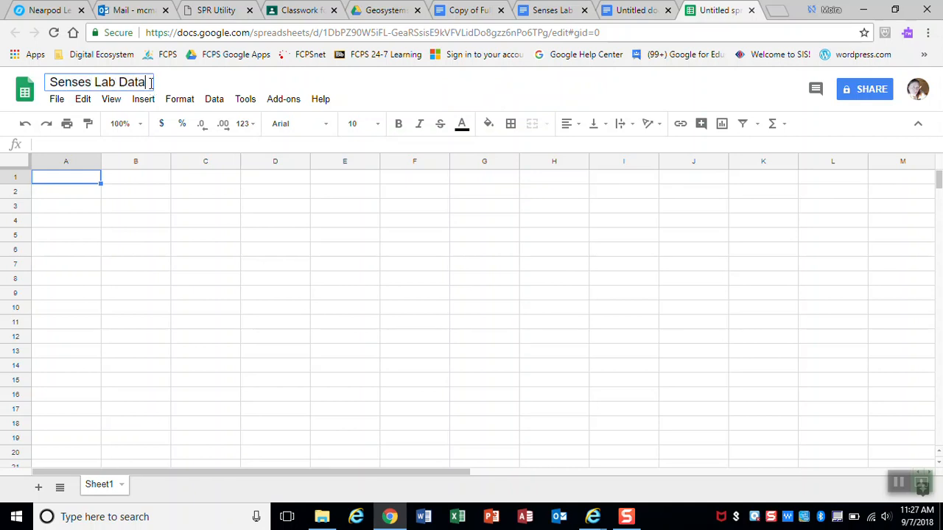
pyautogui.click(91, 184)
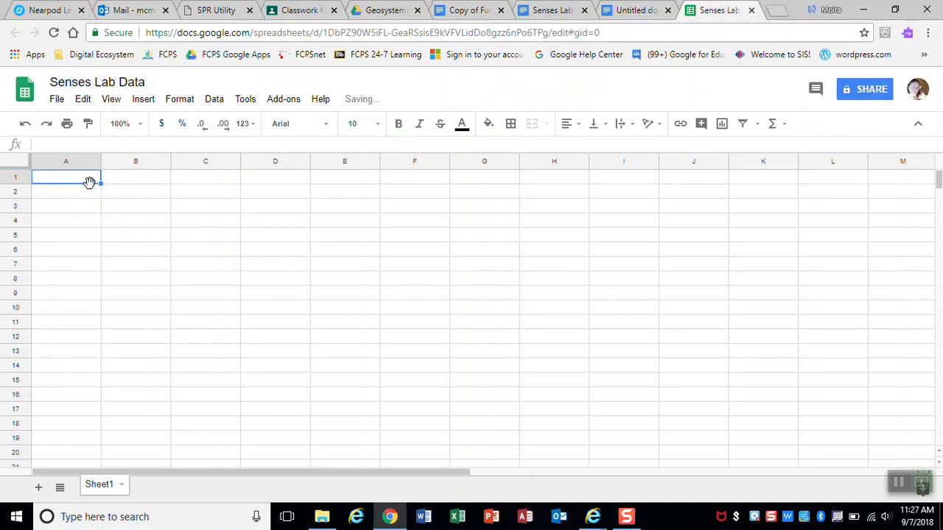
# Step: Enter headers Sight (cm), Hearing (cm) and Touch (cm) in A1, B1 and C1
pyautogui.write('Sight ')
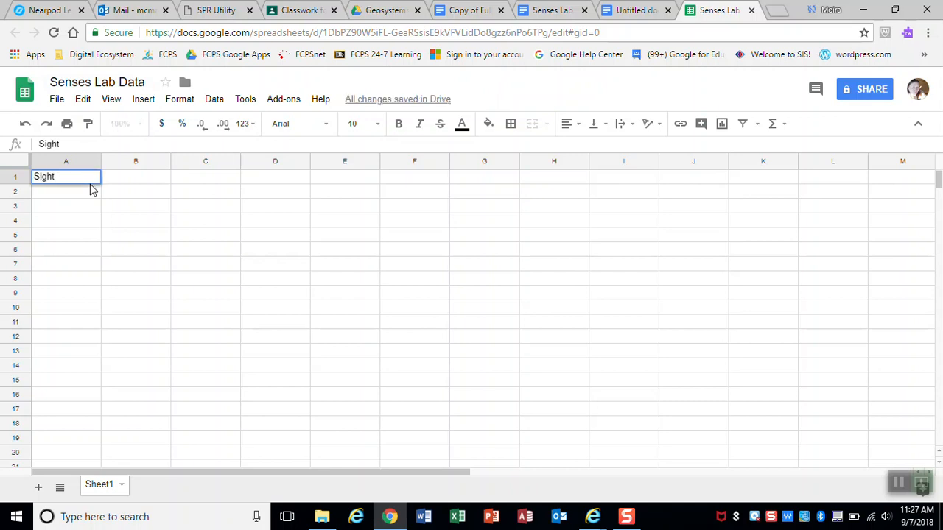
pyautogui.write('(cm)')
pyautogui.press('Tab')
pyautogui.write('Hearing (cm')
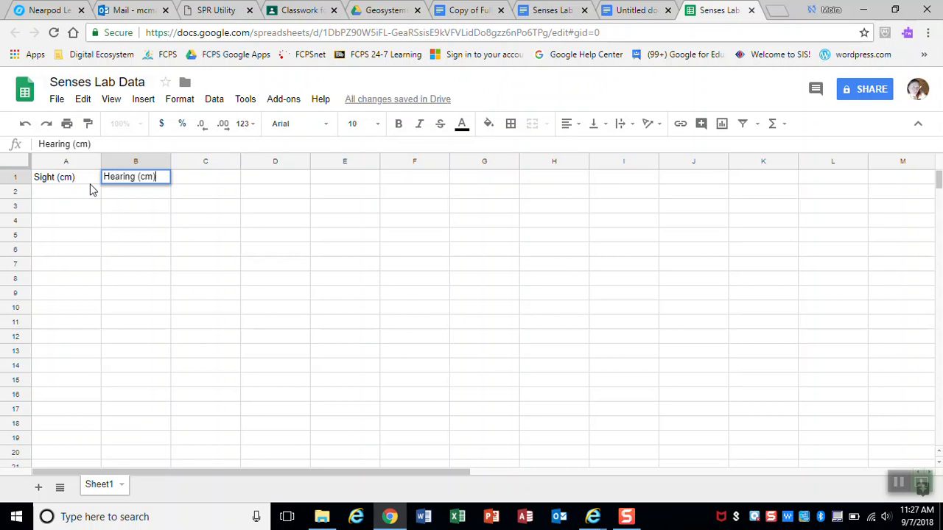
pyautogui.press('Tab')
pyautogui.write('Touch')
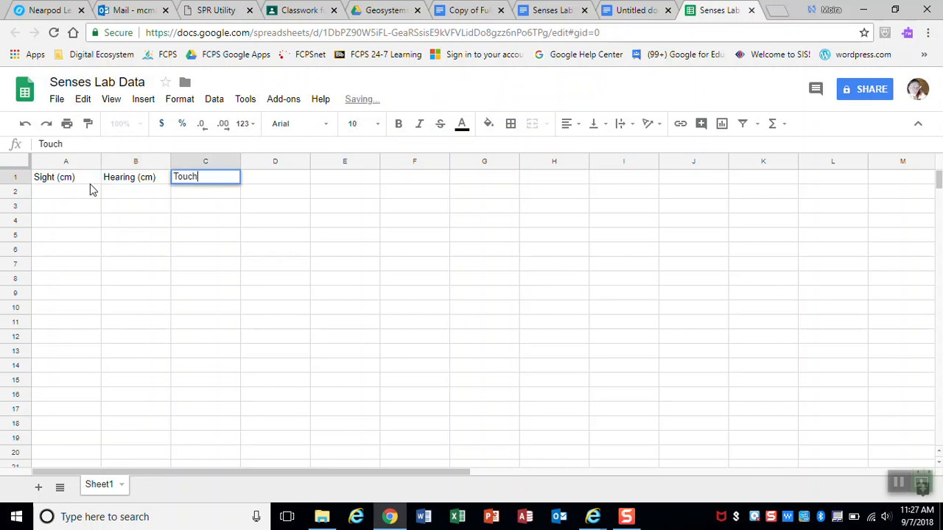
pyautogui.write(' (cm)')
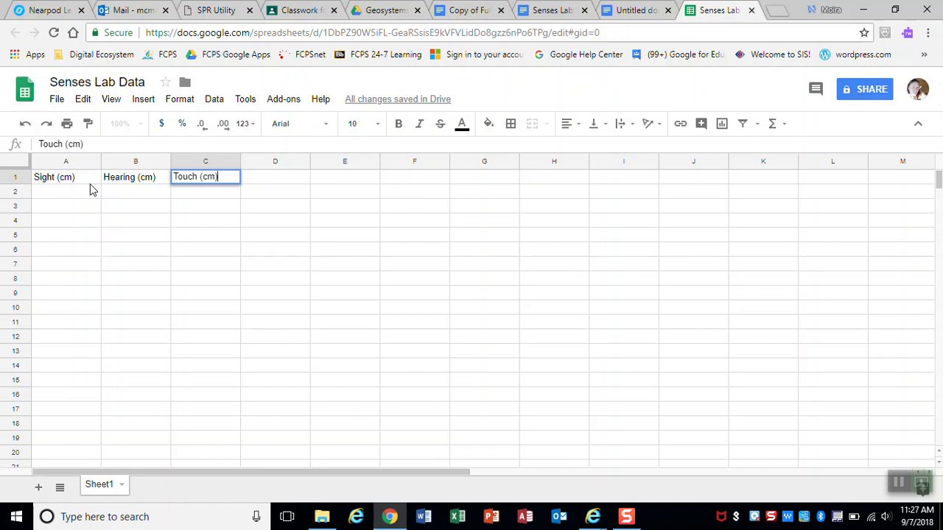
pyautogui.press('Return')
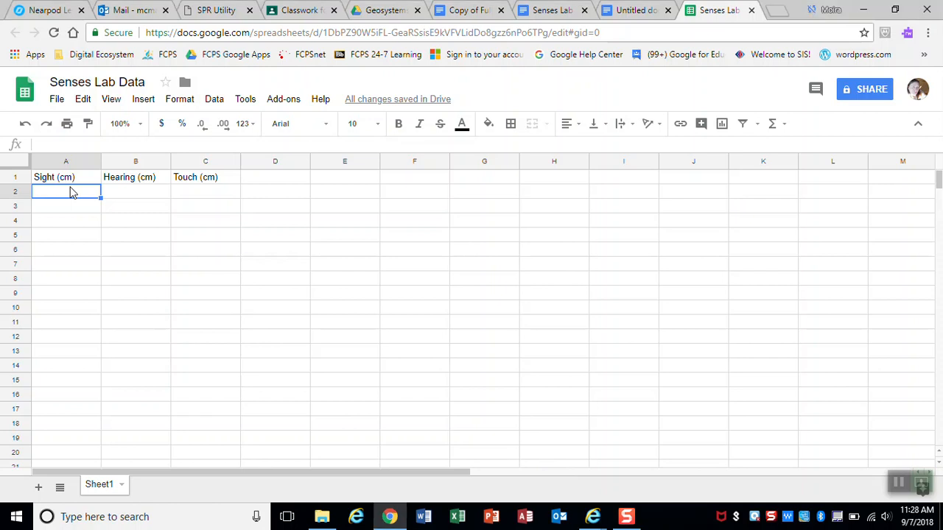
# Step: Enter sight values 15, 25 and 18 in A2:A4
pyautogui.write('15')
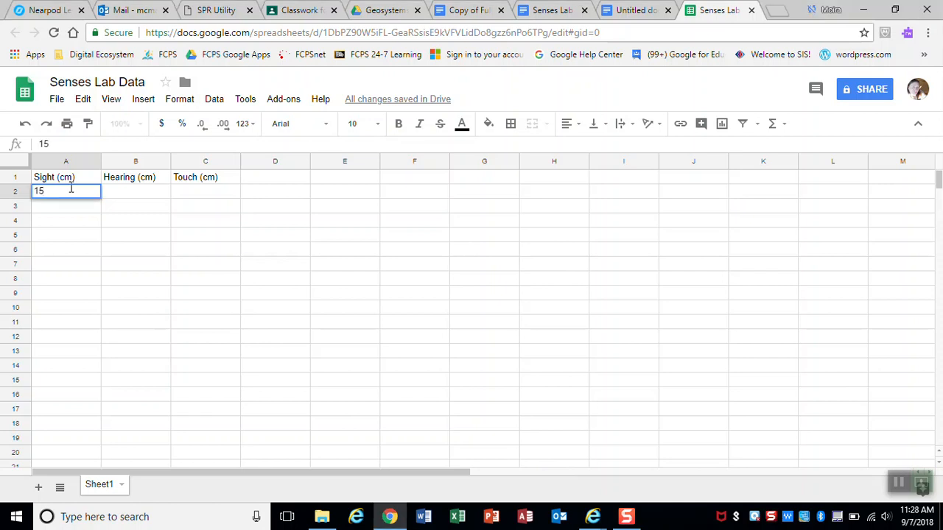
pyautogui.press('Return')
pyautogui.write('25')
pyautogui.press('Return')
pyautogui.write('18')
pyautogui.press('Tab')
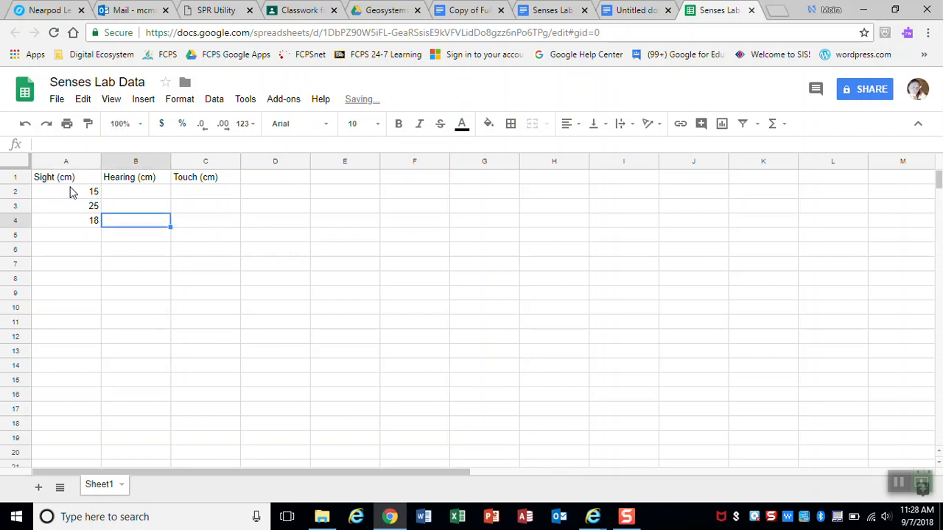
pyautogui.press('Up')
pyautogui.press('Up')
# Step: Enter hearing values 25, 36 and 54 in B2:B4
pyautogui.write('2')
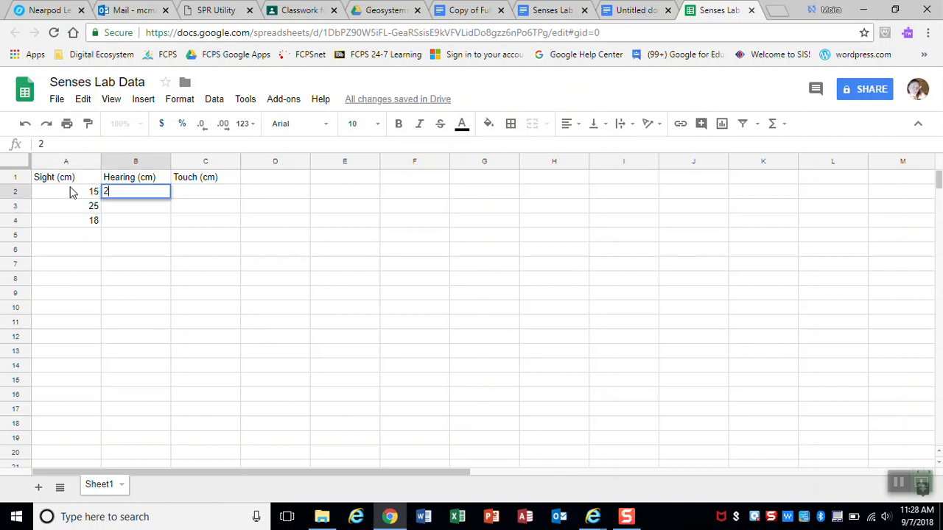
pyautogui.write('5')
pyautogui.press('Return')
pyautogui.write('36')
pyautogui.press('Return')
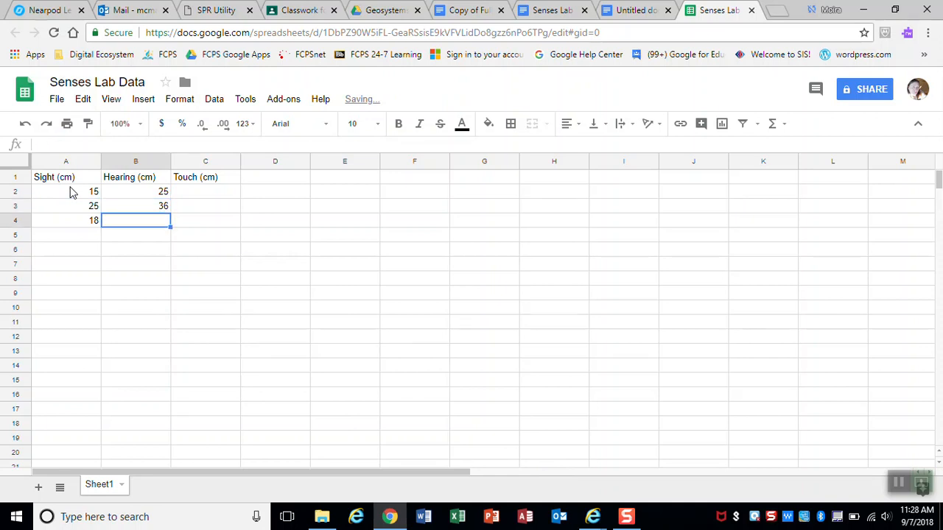
pyautogui.write('54')
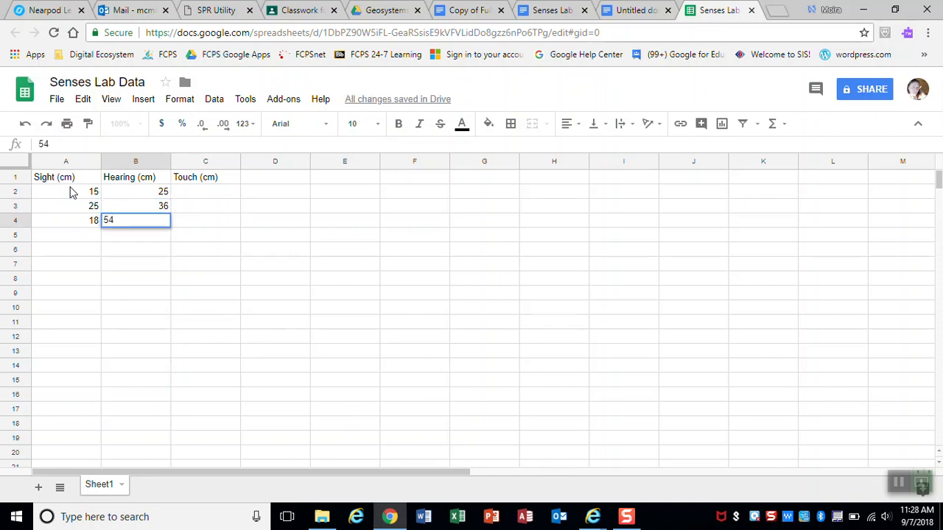
pyautogui.press('Tab')
pyautogui.press('Up')
pyautogui.press('Up')
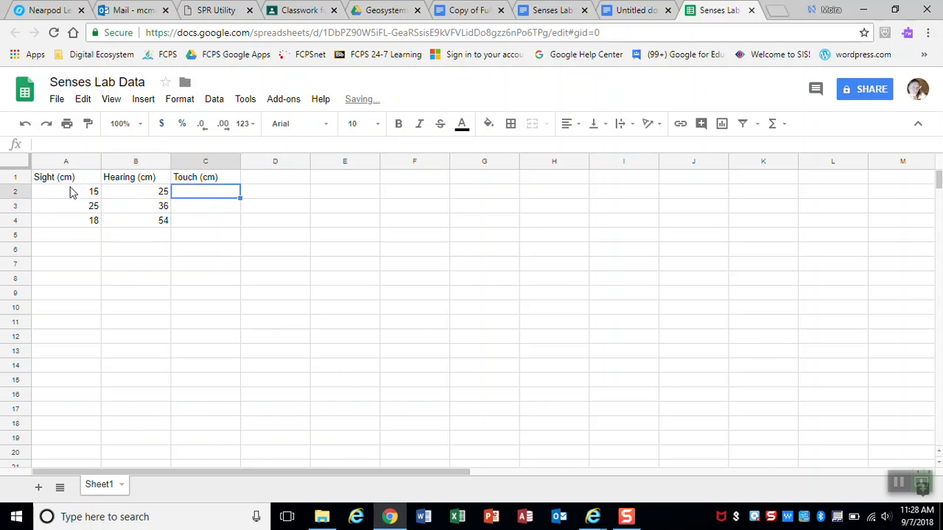
# Step: Enter touch values 65, 95 and 55 in C2:C4
pyautogui.write('65')
pyautogui.press('Return')
pyautogui.write('95')
pyautogui.press('Return')
pyautogui.write('55')
pyautogui.press('Return')
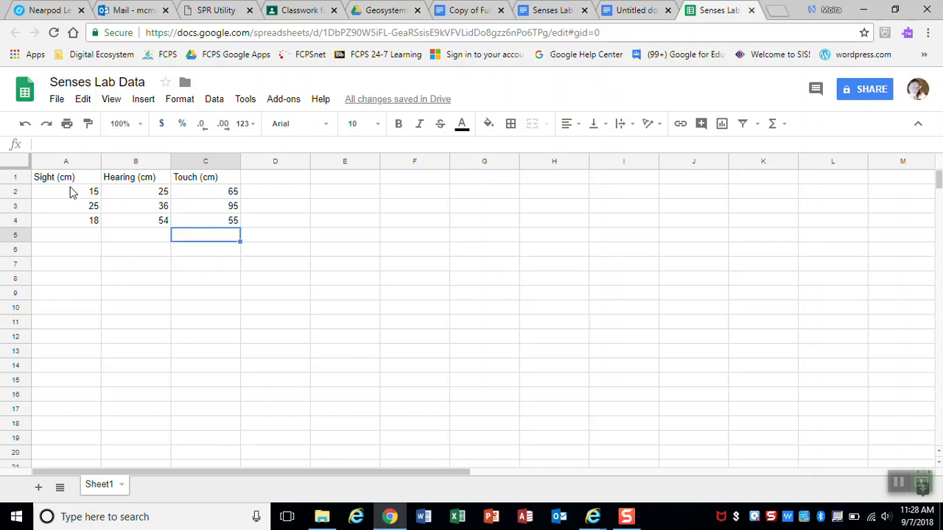
pyautogui.click(920, 483)
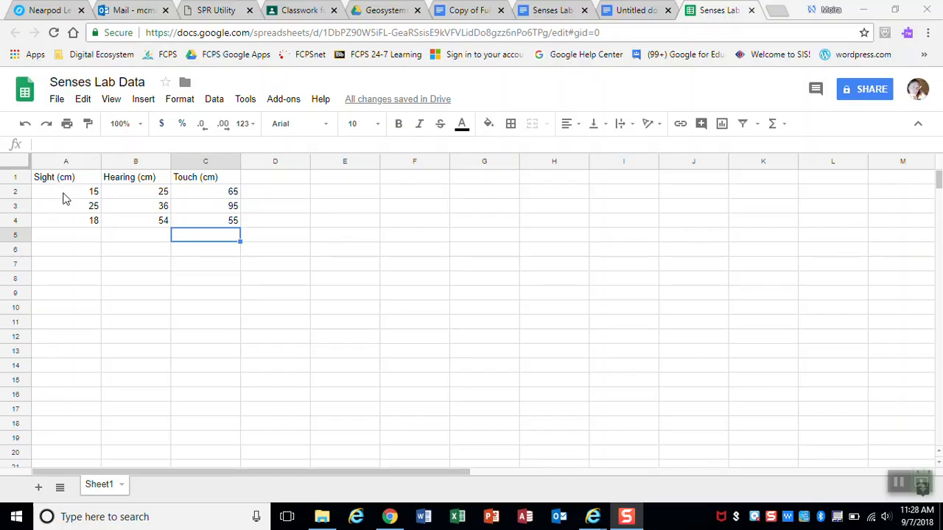
# Step: Put an AVERAGE formula over A2:A4 in cell A5
pyautogui.click(65, 193)
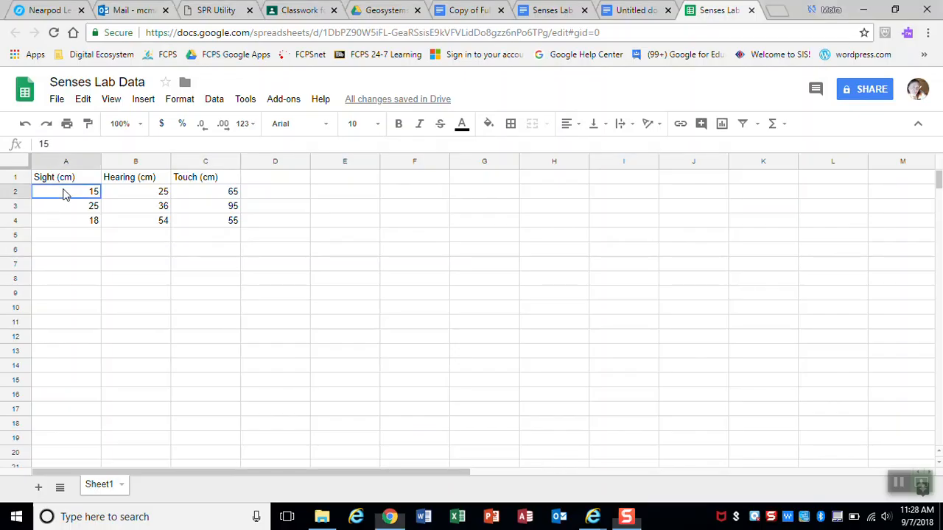
pyautogui.click(73, 238)
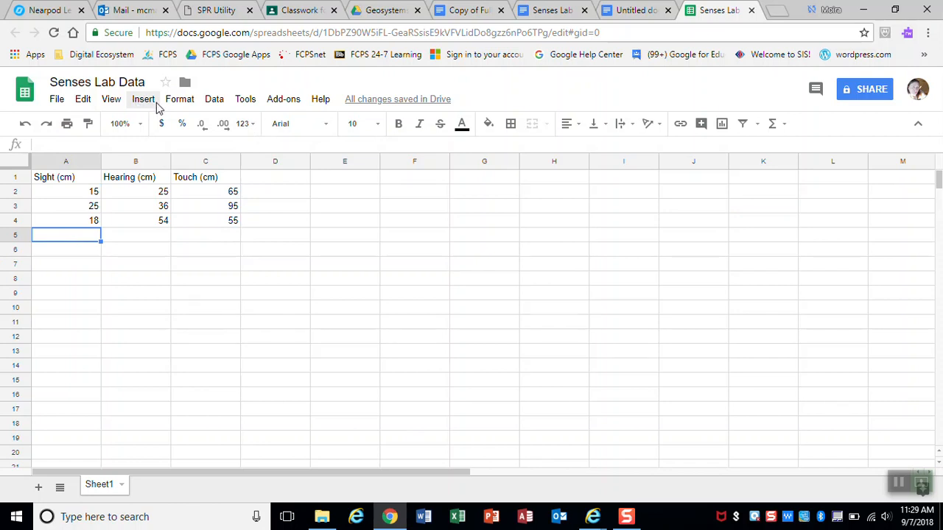
pyautogui.click(154, 105)
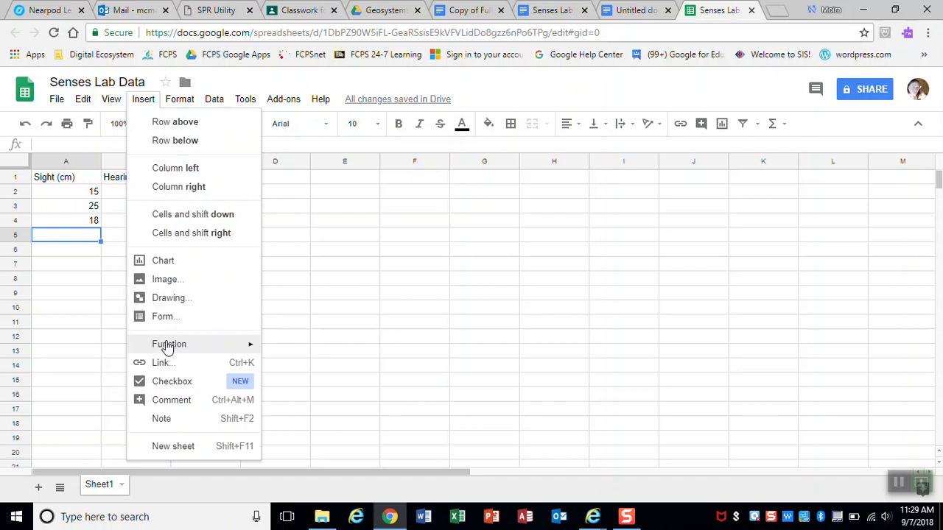
pyautogui.moveTo(167, 348)
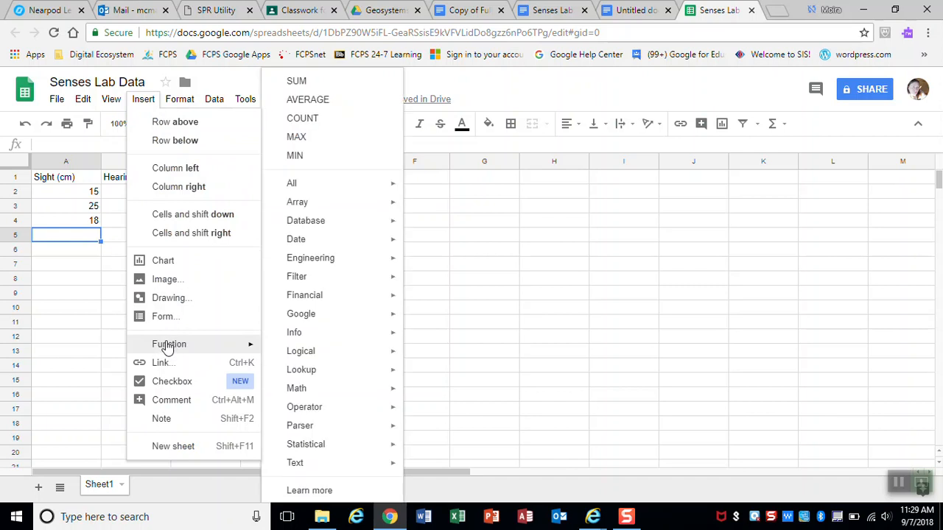
pyautogui.click(329, 107)
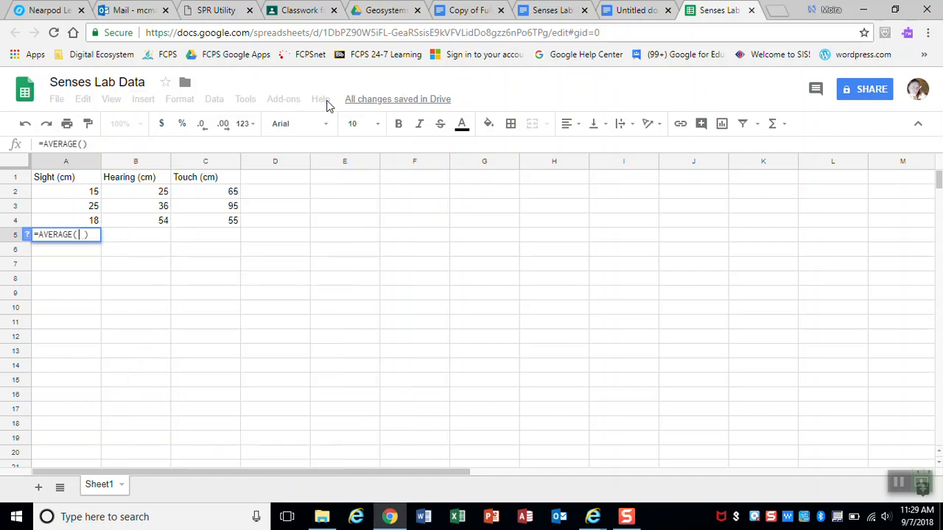
pyautogui.click(74, 196)
pyautogui.moveTo(73, 196); pyautogui.dragTo(77, 215)
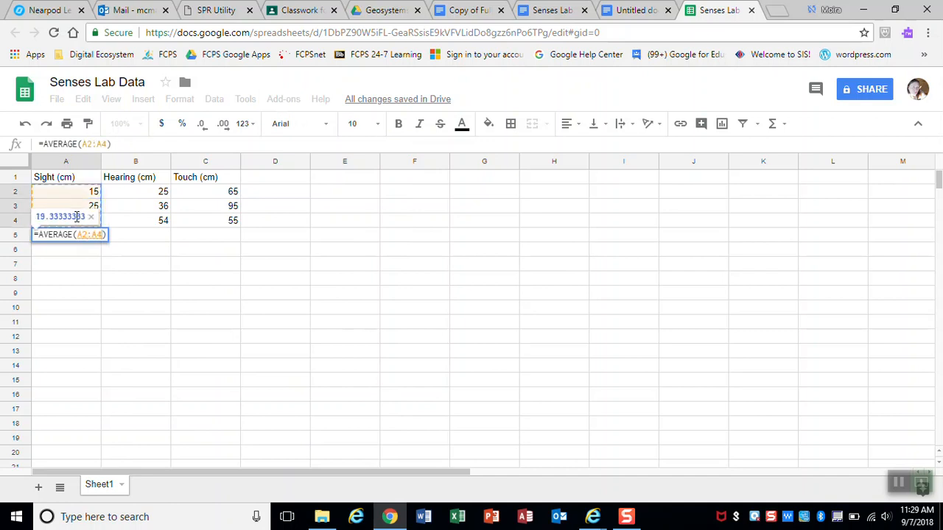
pyautogui.press('Return')
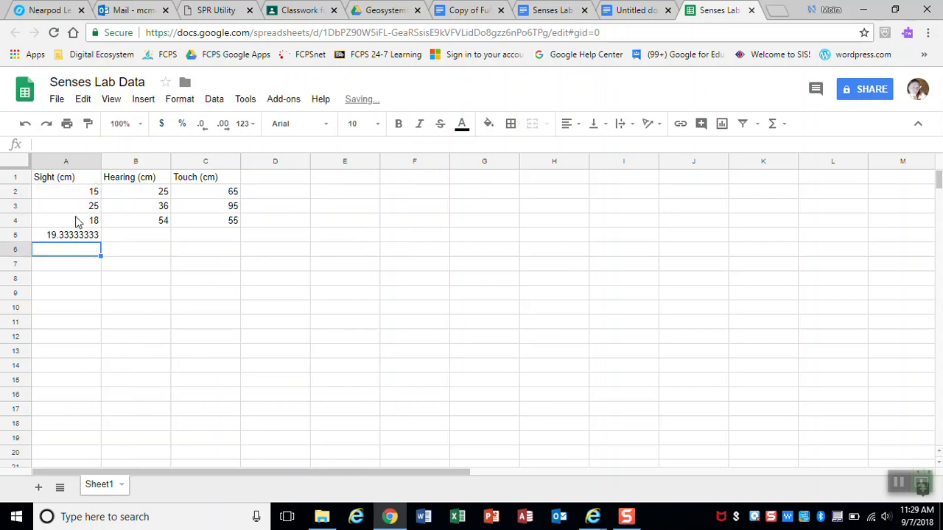
# Step: Fill the average formula across to C5, then select headers A1:C1 with averages A5:C5
pyautogui.click(79, 237)
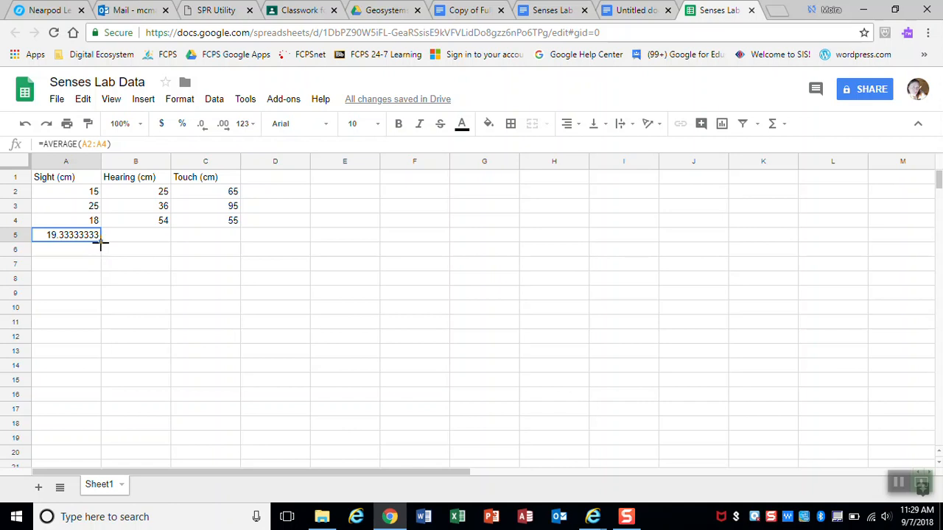
pyautogui.moveTo(101, 245); pyautogui.dragTo(207, 249)
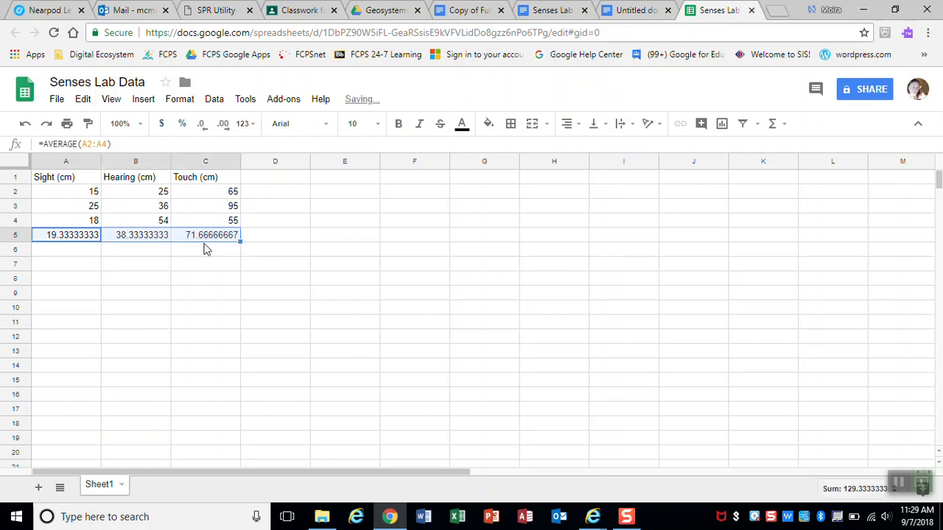
pyautogui.click(207, 254)
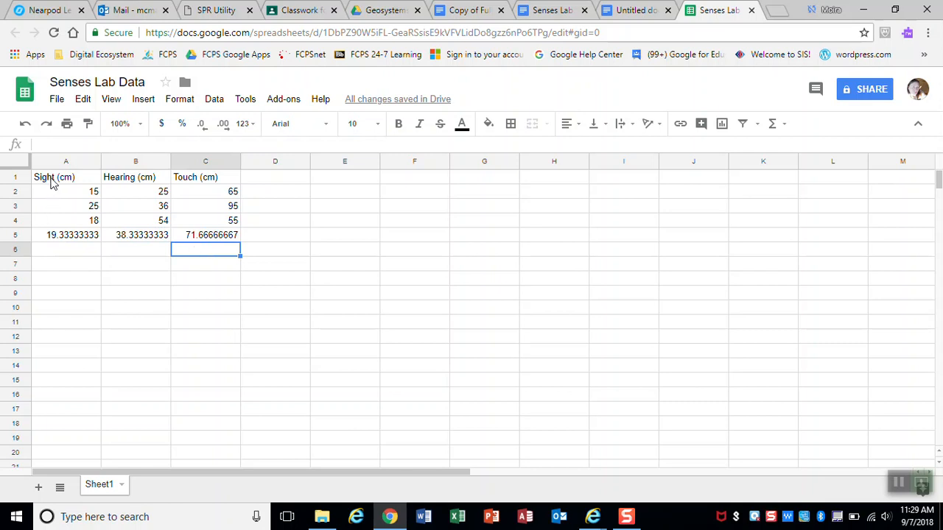
pyautogui.moveTo(53, 184); pyautogui.dragTo(214, 183)
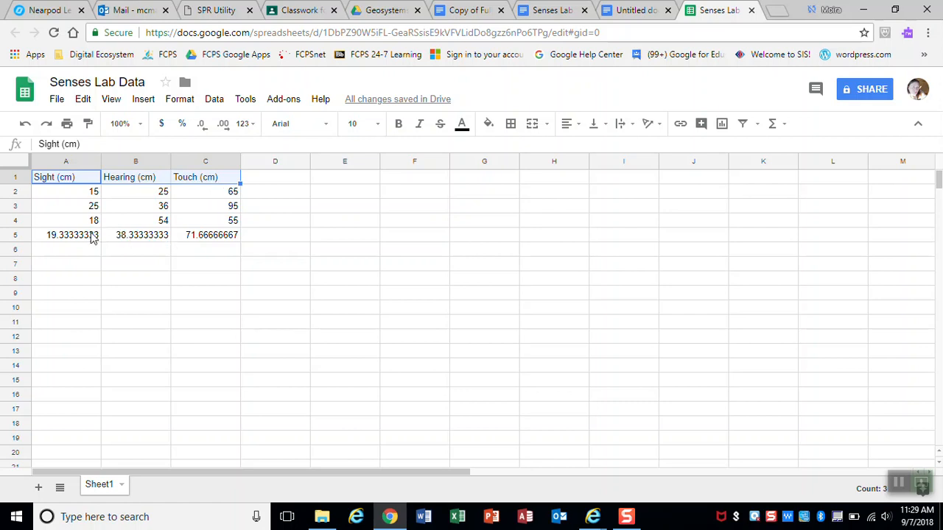
pyautogui.moveTo(85, 235); pyautogui.dragTo(229, 235)
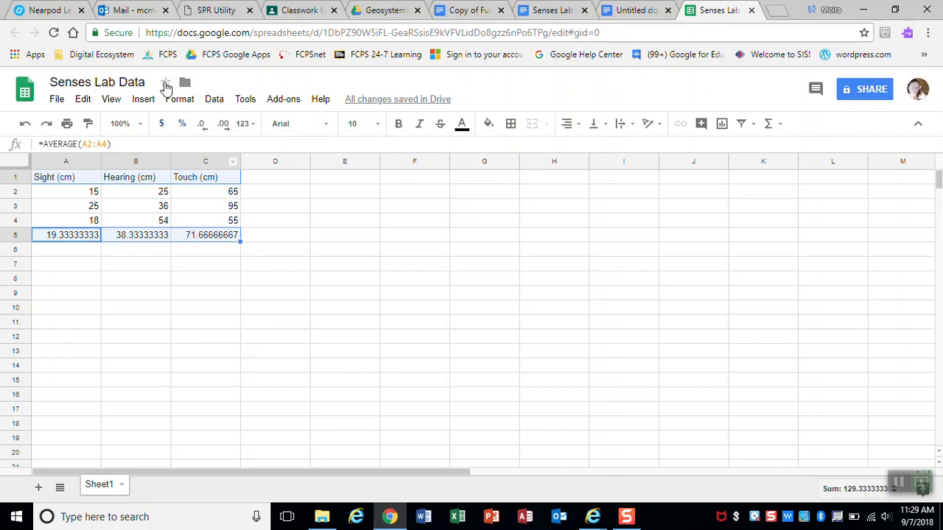
# Step: Insert a column chart from the selected headers and averages
pyautogui.click(144, 100)
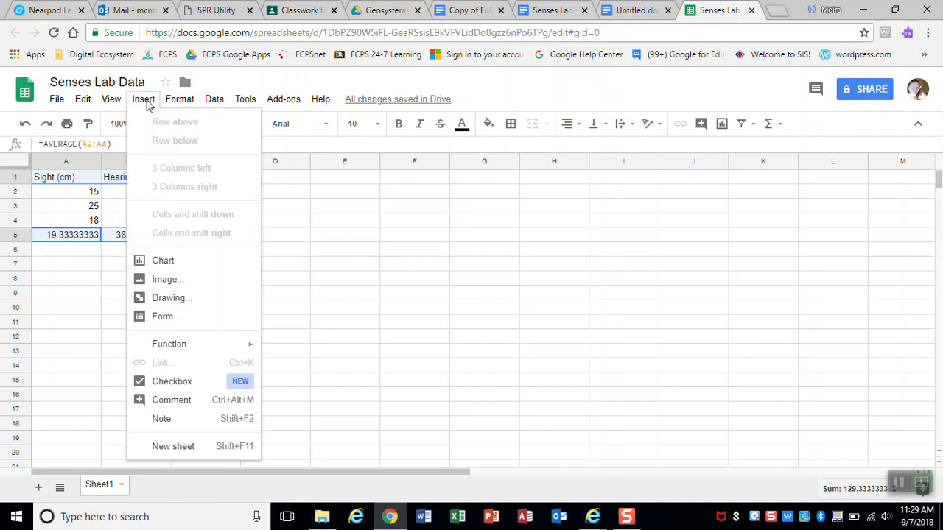
pyautogui.click(176, 267)
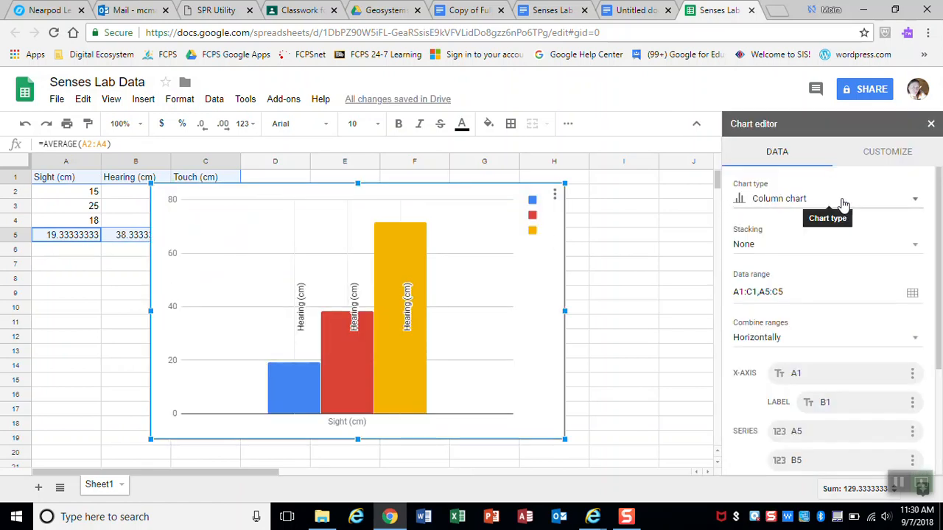
pyautogui.click(911, 200)
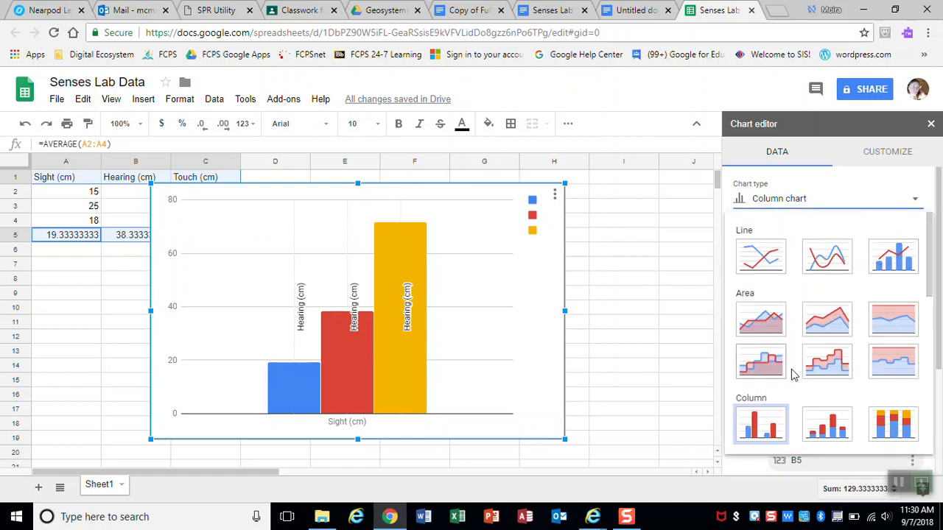
pyautogui.click(655, 205)
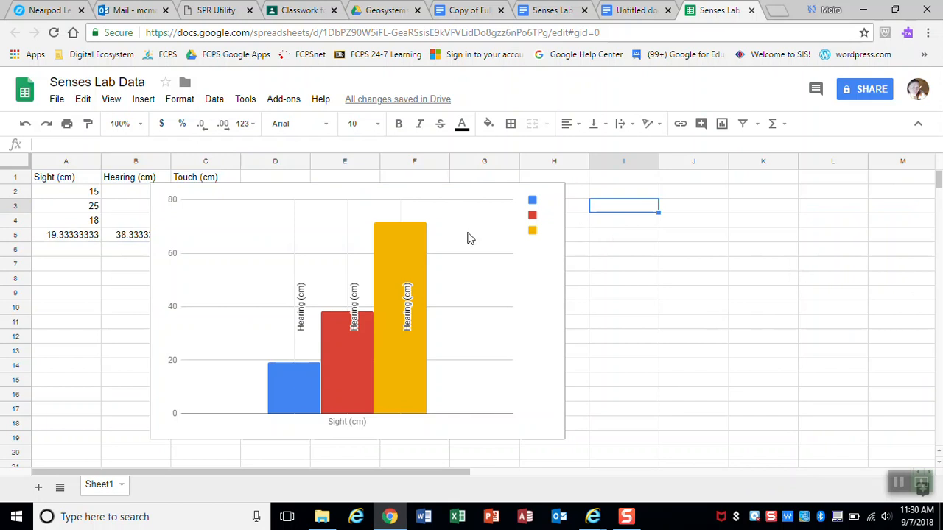
# Step: Copy the chart and return to the Senses Lab Report document
pyautogui.click(482, 281)
pyautogui.rightClick(482, 281)
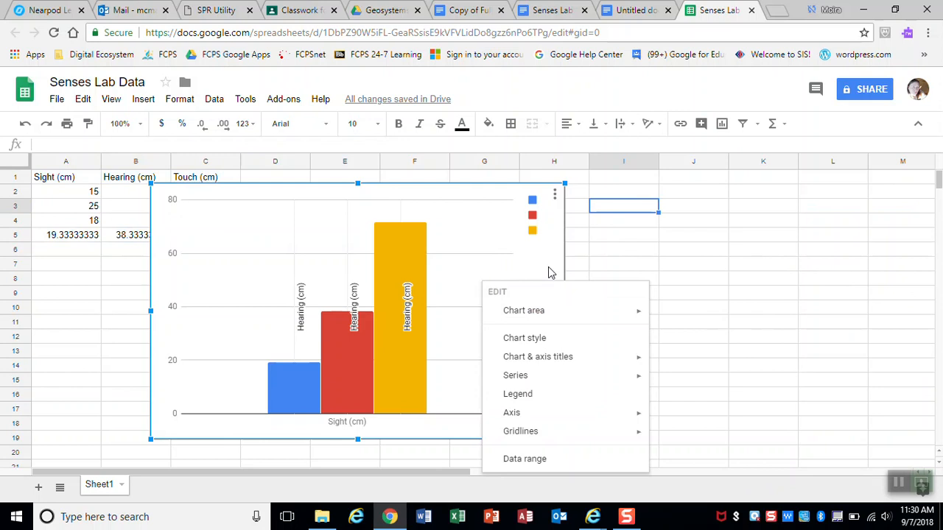
pyautogui.click(610, 243)
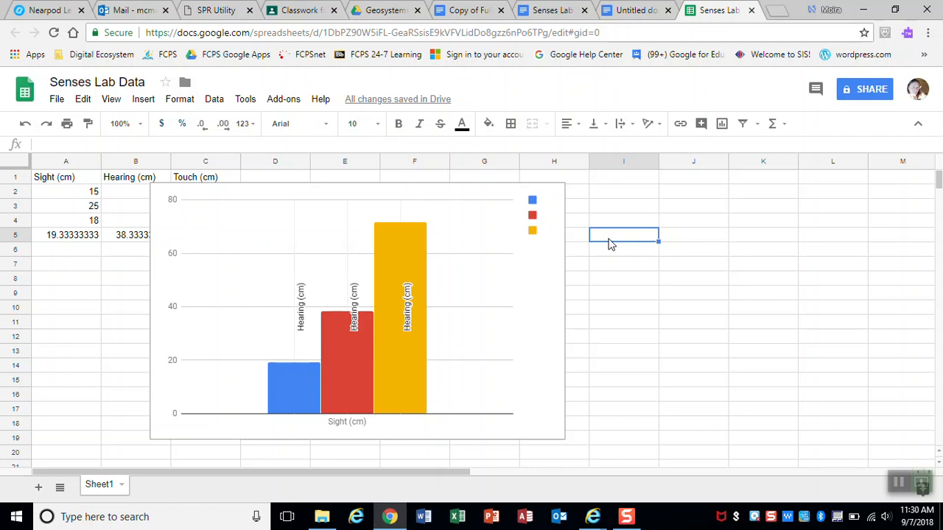
pyautogui.click(496, 314)
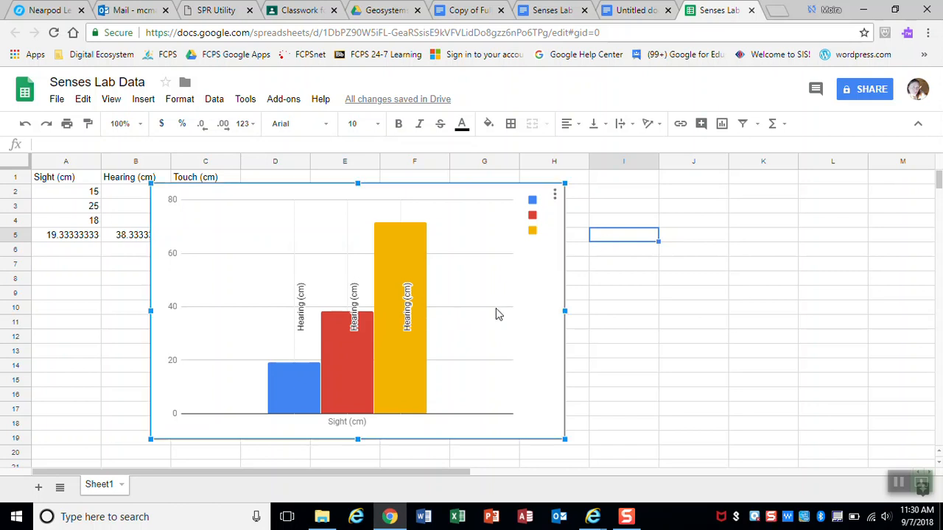
pyautogui.click(633, 9)
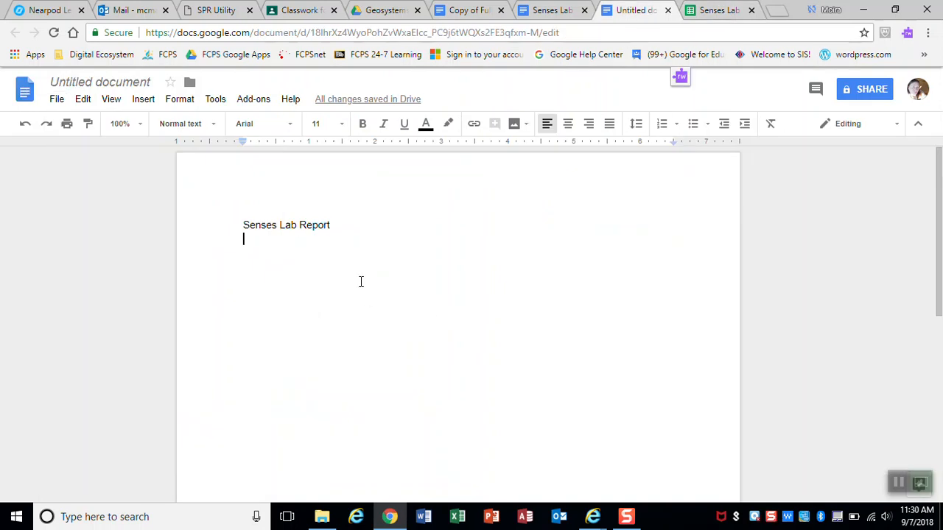
# Step: Paste the averages chart below the title, linked to the spreadsheet
pyautogui.press('Return')
pyautogui.press('Return')
pyautogui.press('Return')
pyautogui.press('Return')
pyautogui.press('Return')
pyautogui.press('Return')
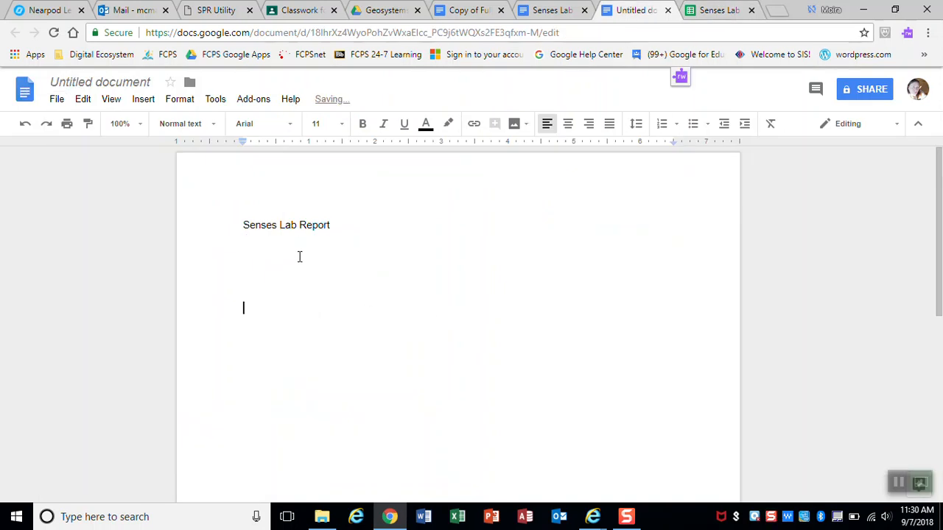
pyautogui.hotkey('ctrl', 'v')
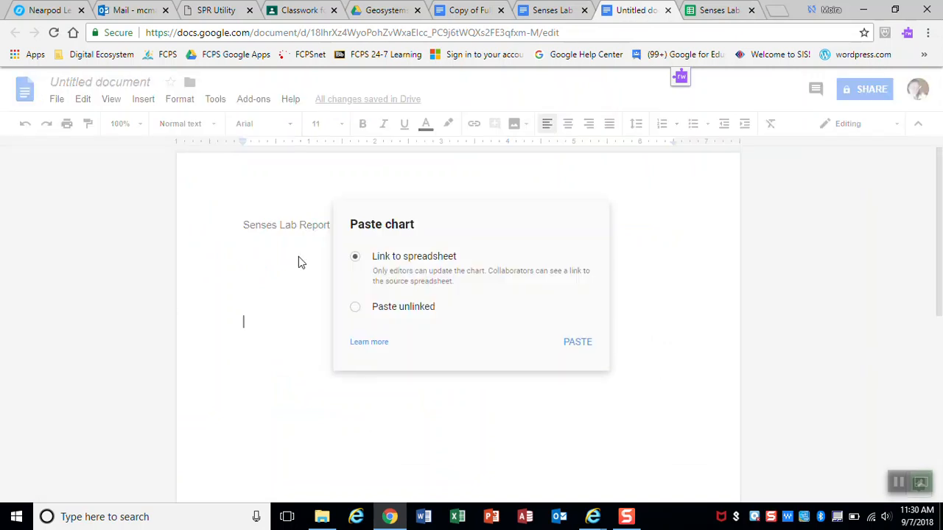
pyautogui.click(571, 343)
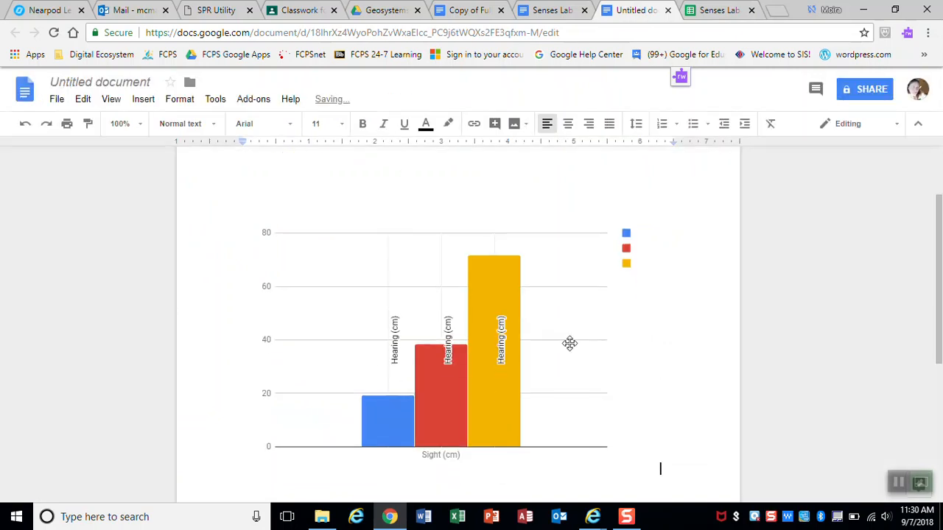